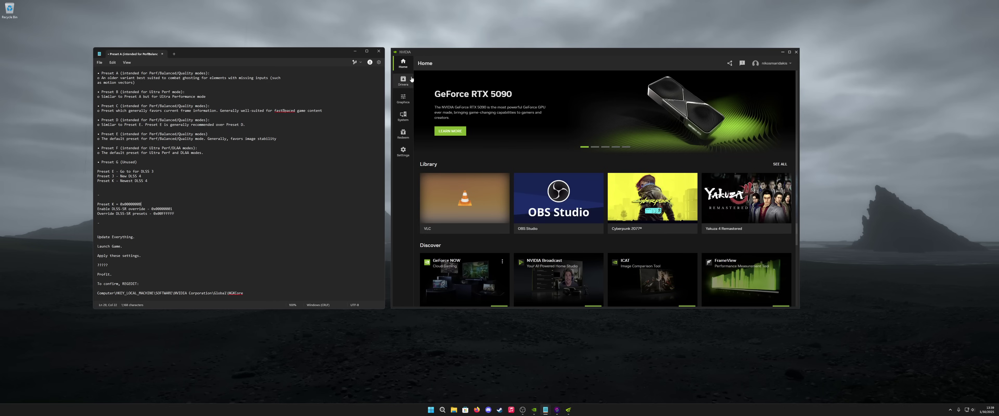
Step: Open NVIDIA App's Graphics page on the Global Settings tab
left_click(403, 98)
left_click(479, 78)
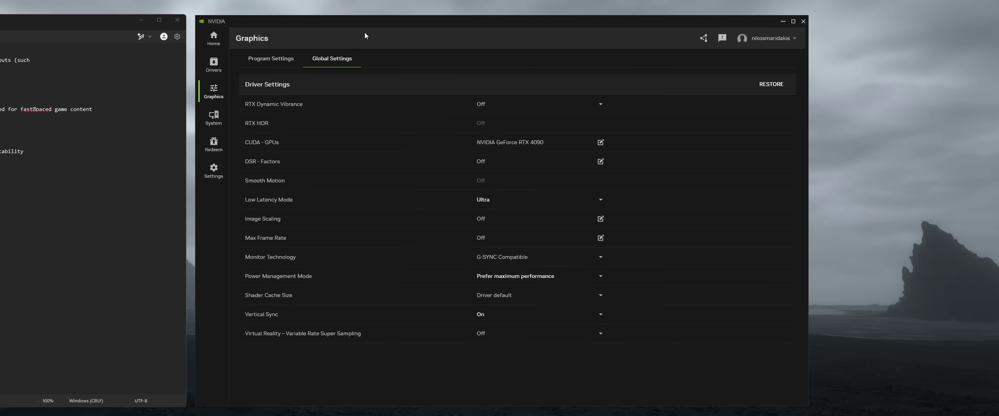
Step: Select Cyberpunk 2077 under Program Settings, refresh the program list, and scroll to its driver settings
left_click(449, 77)
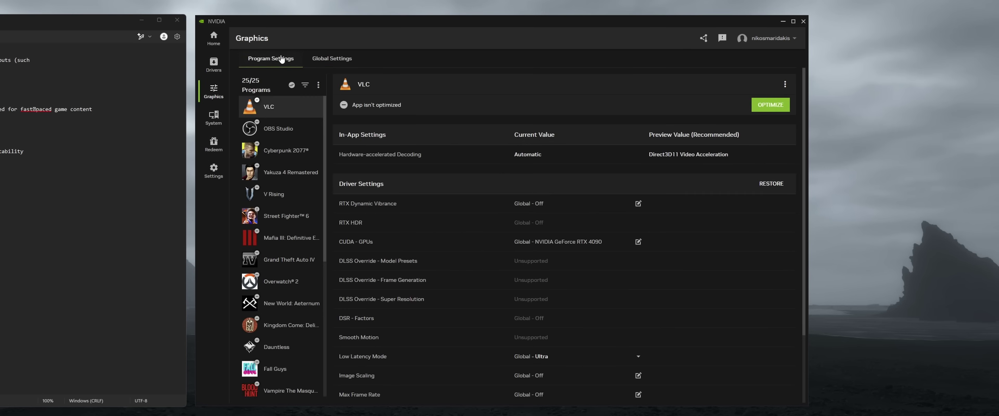
left_click(271, 151)
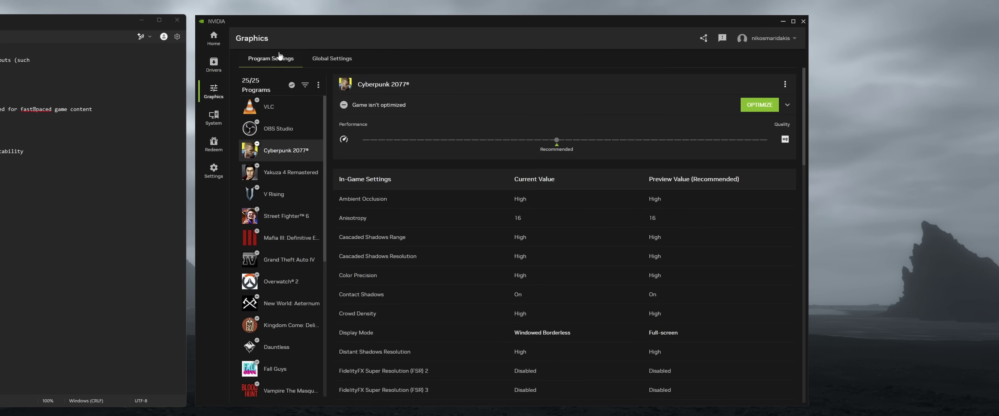
left_click(320, 86)
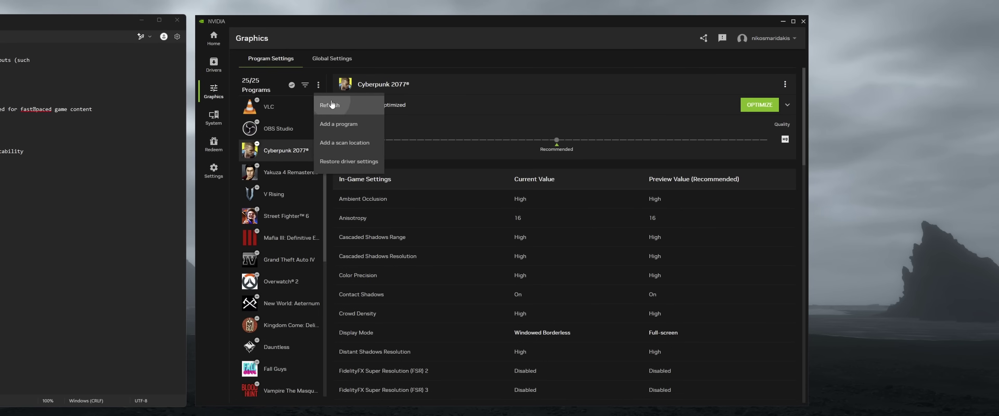
left_click(329, 102)
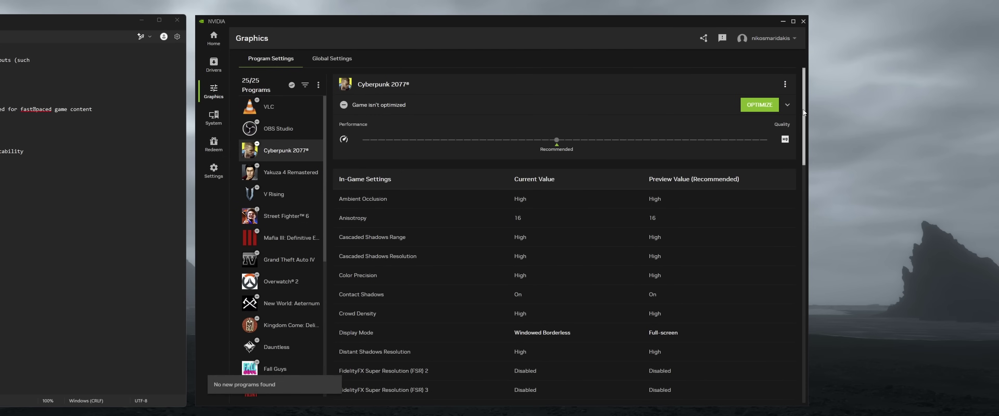
left_click_drag(803, 109, 817, 335)
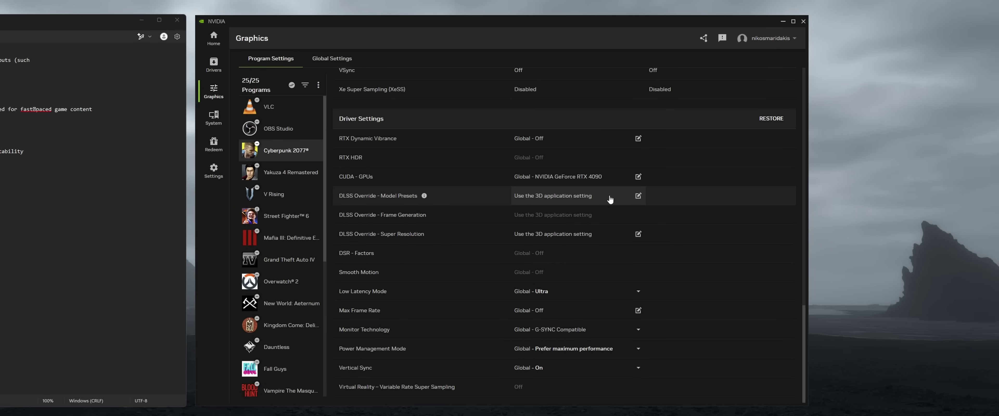
Step: Switch Cyberpunk 2077's DLSS Override model presets to per-technology settings and list the Super Resolution presets
left_click(589, 197)
left_click(508, 148)
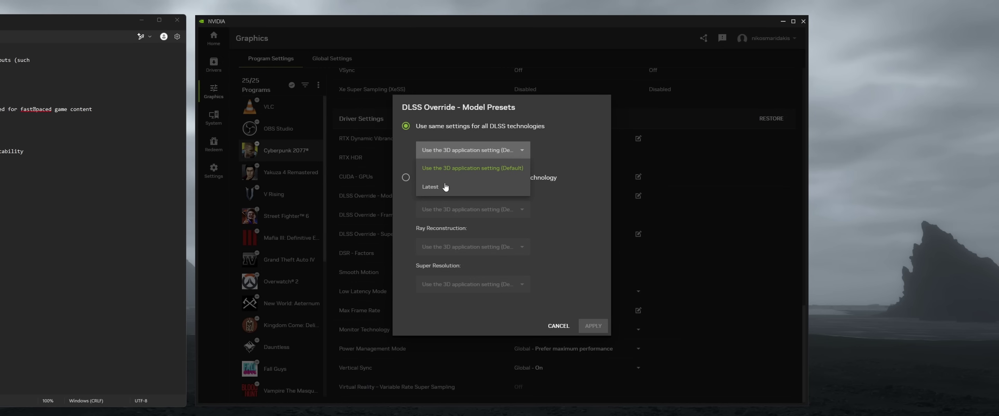
left_click(489, 168)
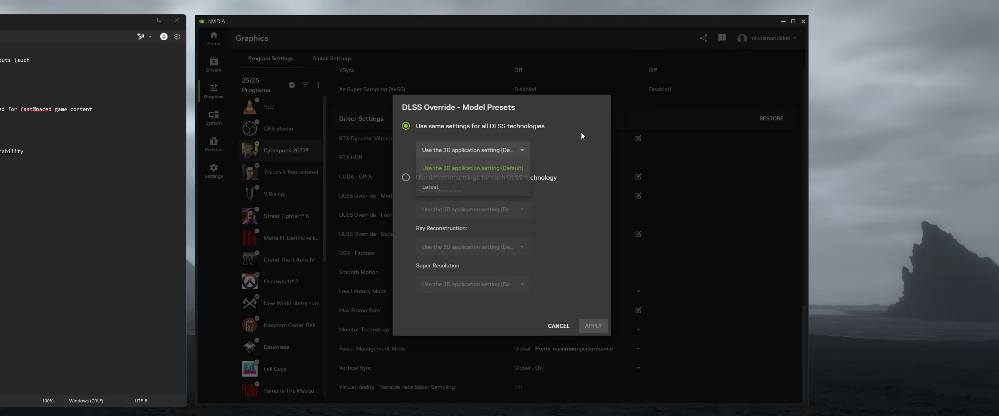
left_click(406, 179)
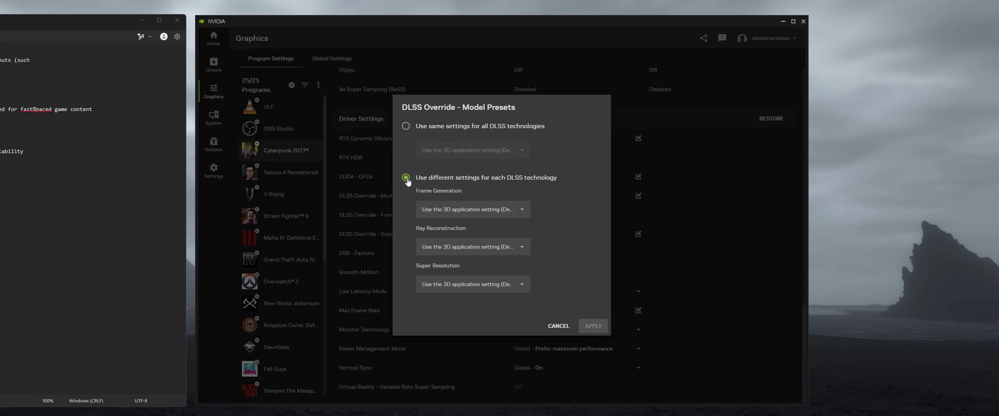
left_click(513, 208)
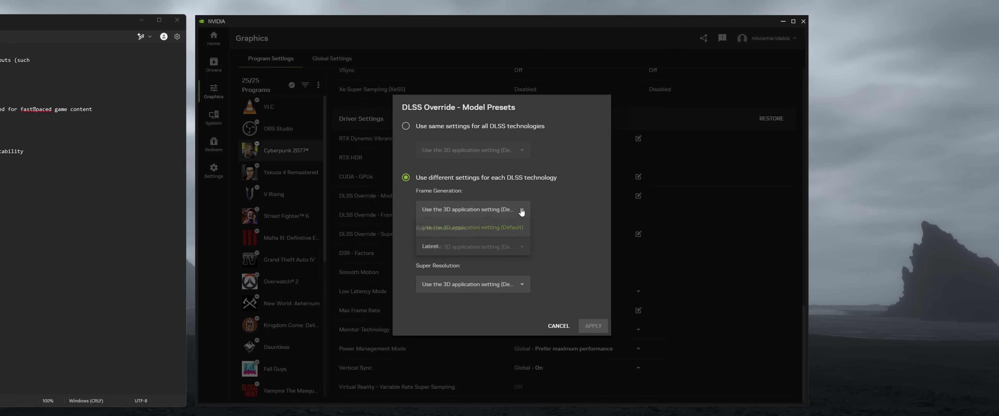
left_click(499, 241)
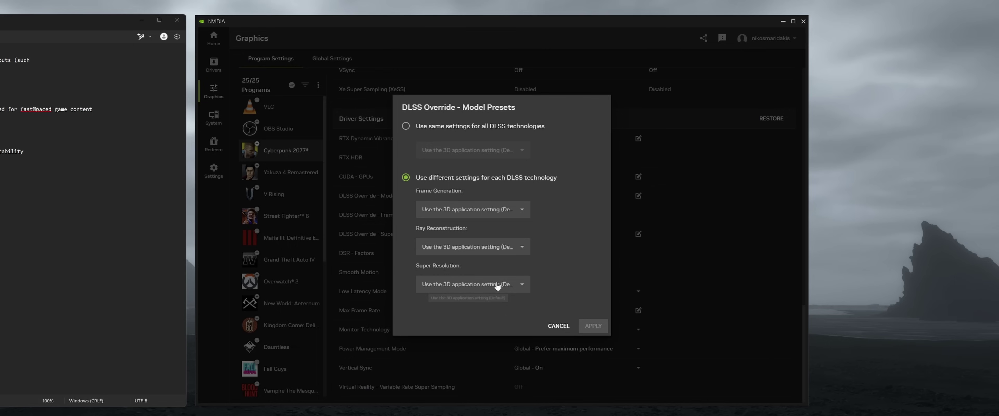
left_click(498, 285)
left_click_drag(529, 308, 526, 364)
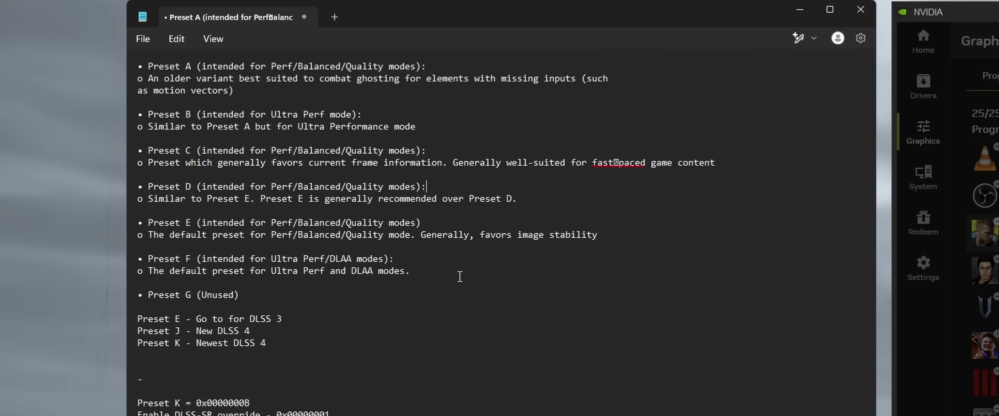
left_click_drag(454, 282, 65, 23)
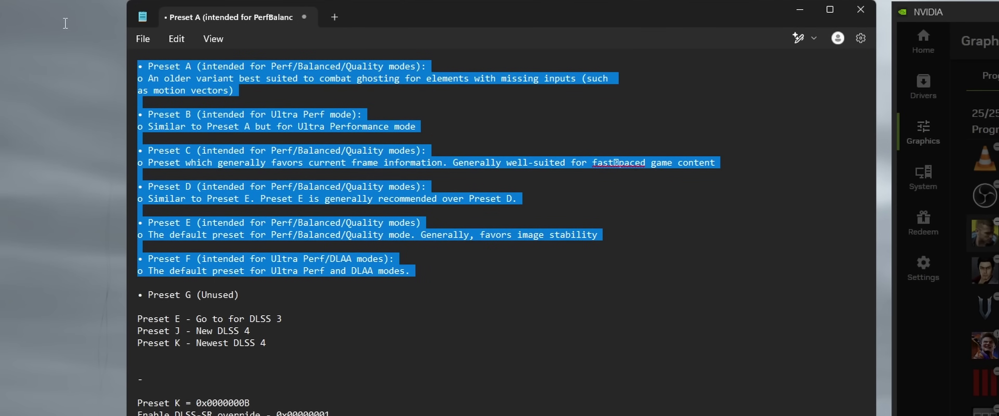
left_click(239, 162)
left_click_drag(191, 223, 148, 223)
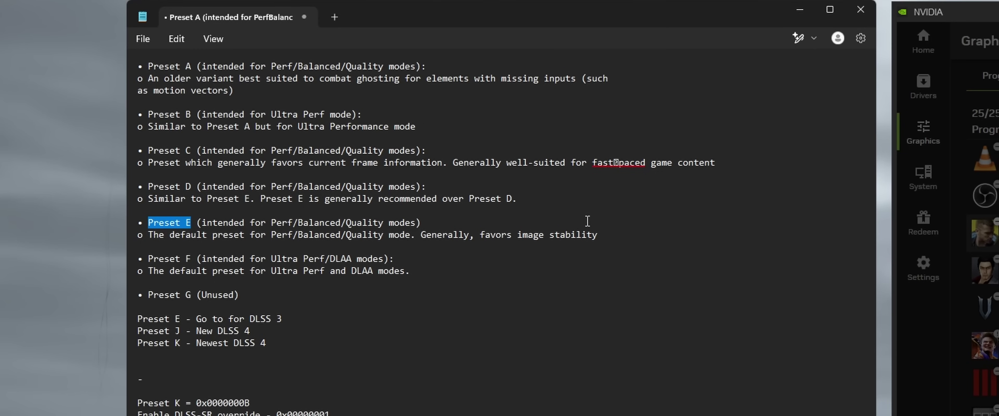
left_click_drag(574, 200, 32, 72)
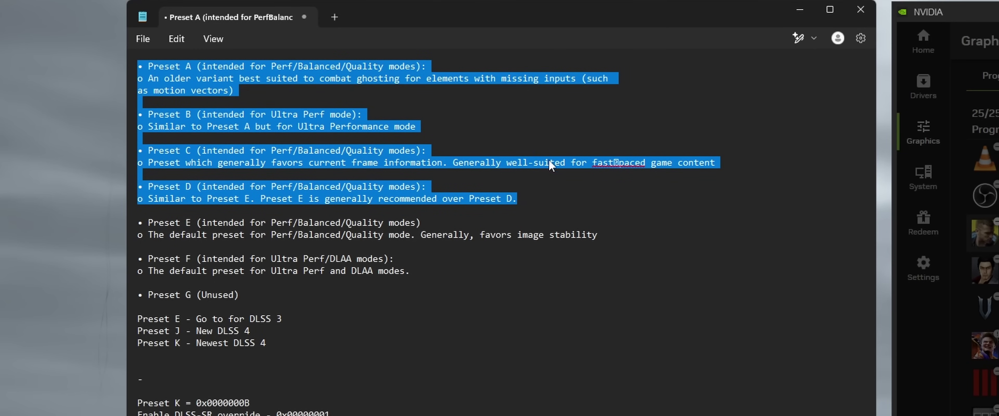
left_click(527, 190)
left_click_drag(618, 238, 75, 226)
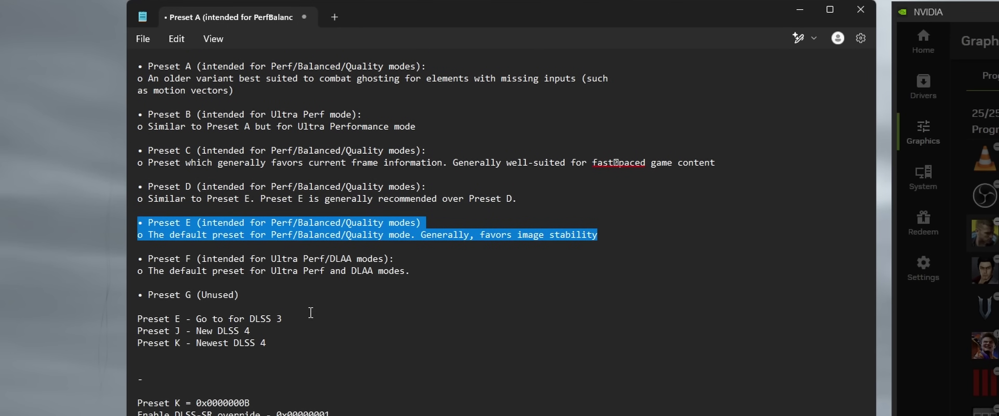
left_click(272, 332)
left_click_drag(273, 333, 136, 332)
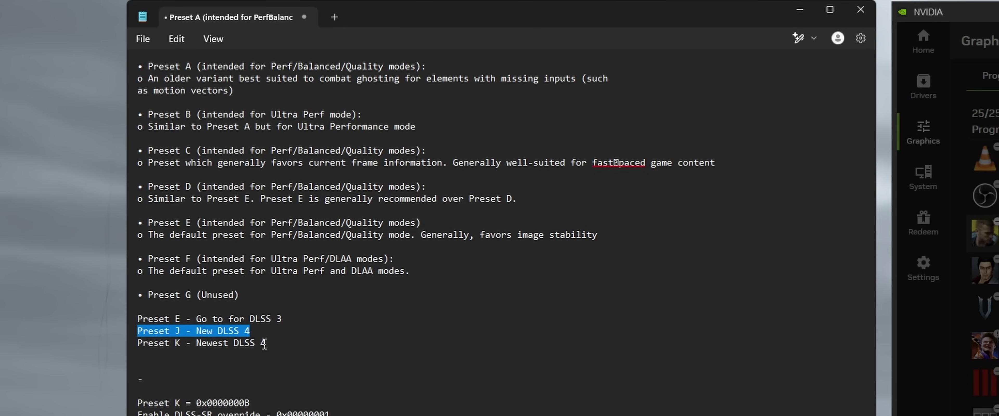
left_click_drag(273, 343, 135, 344)
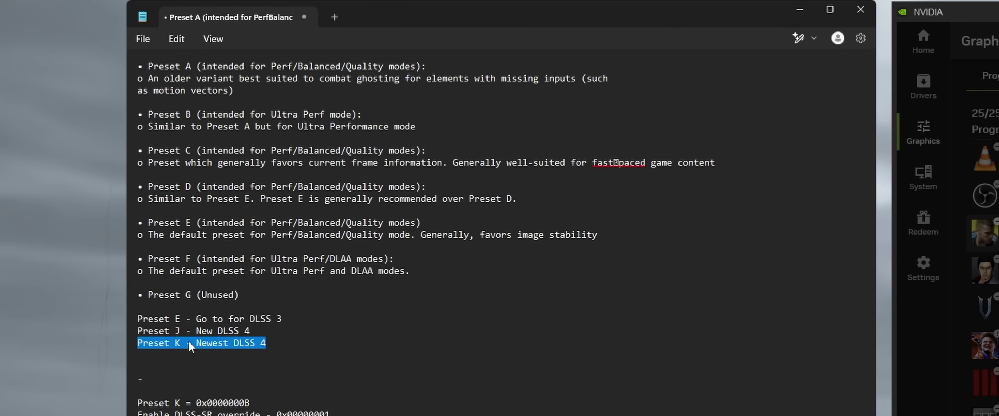
left_click(313, 338)
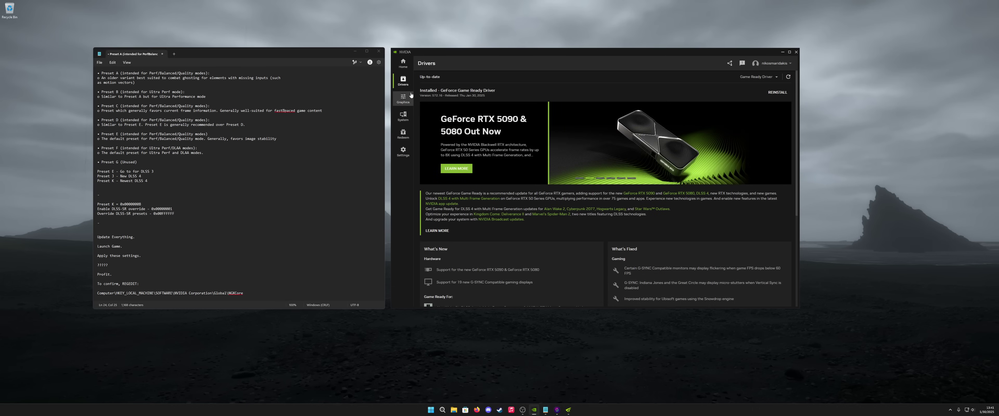
Step: Review Cyberpunk 2077's program settings on the Graphics page
left_click(403, 99)
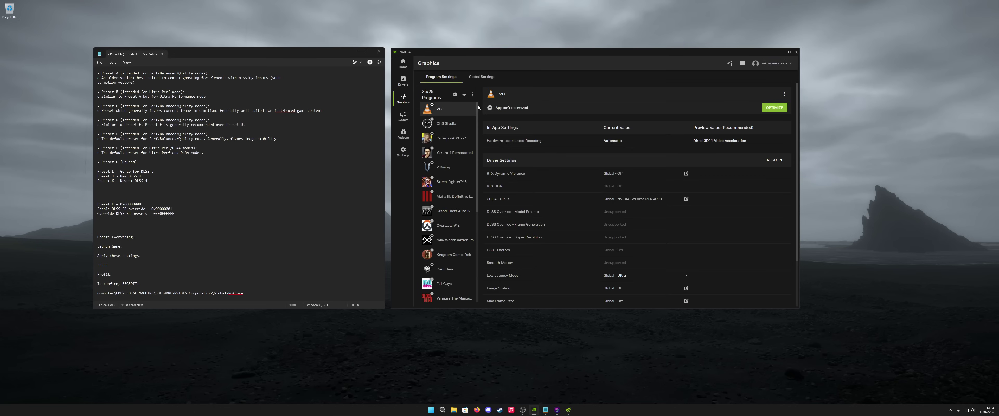
left_click(449, 138)
scroll(621, 240, "down", 10)
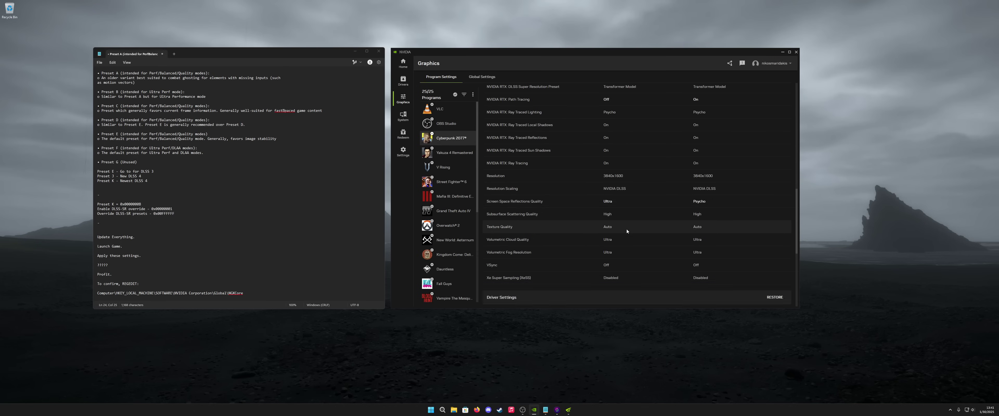
scroll(627, 230, "down", 5)
Step: Show the Global Settings tab, then minimize the NVIDIA App window
left_click(482, 77)
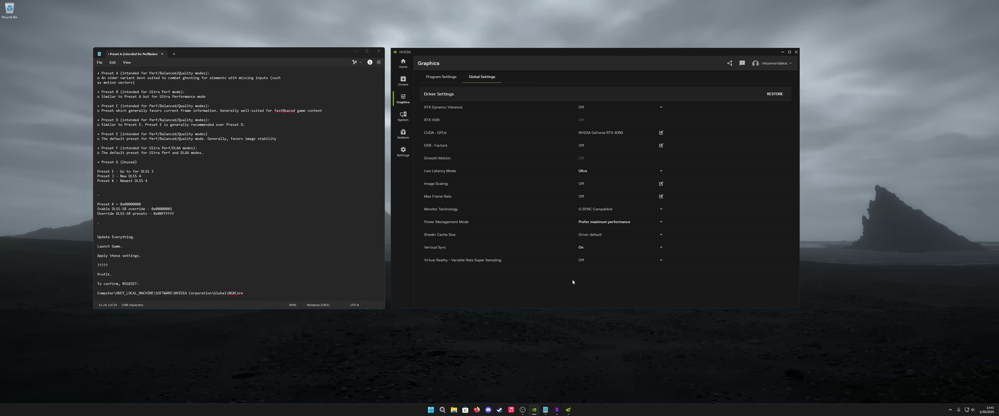
left_click(782, 52)
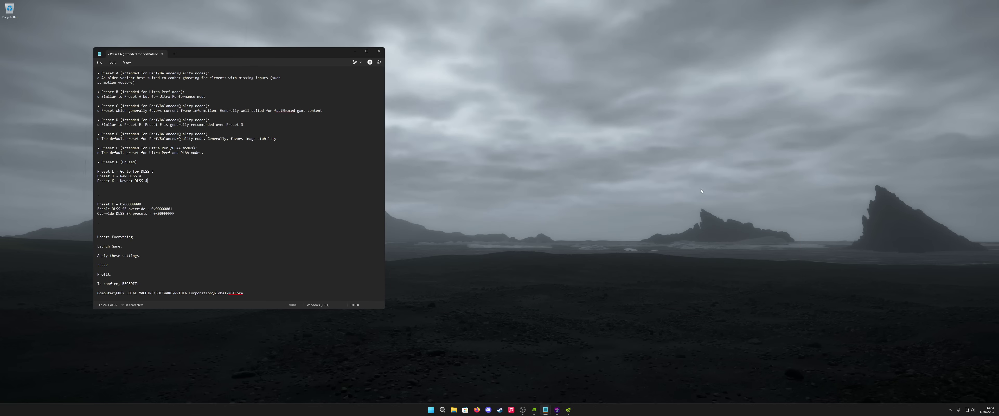
left_click(534, 409)
left_click(534, 409)
Step: Move Profile Inspector to the screen's right half, keeping _GLOBAL_DRIVER_PROFILE selected
left_click(568, 410)
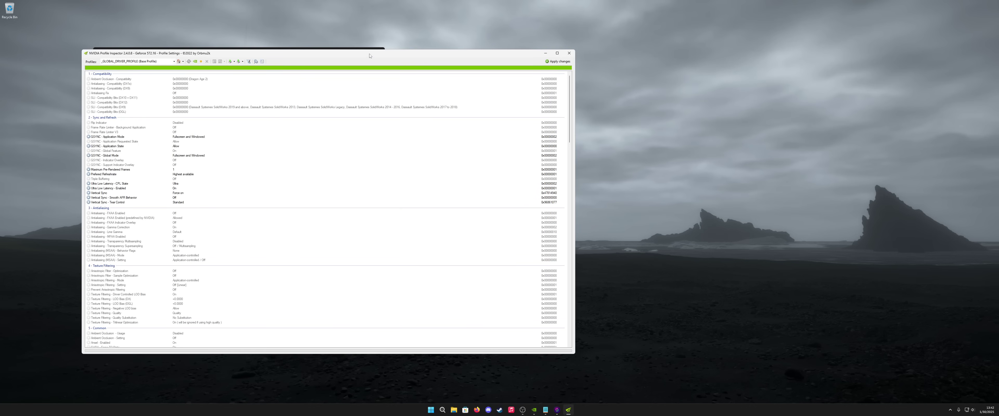
left_click_drag(370, 55, 681, 46)
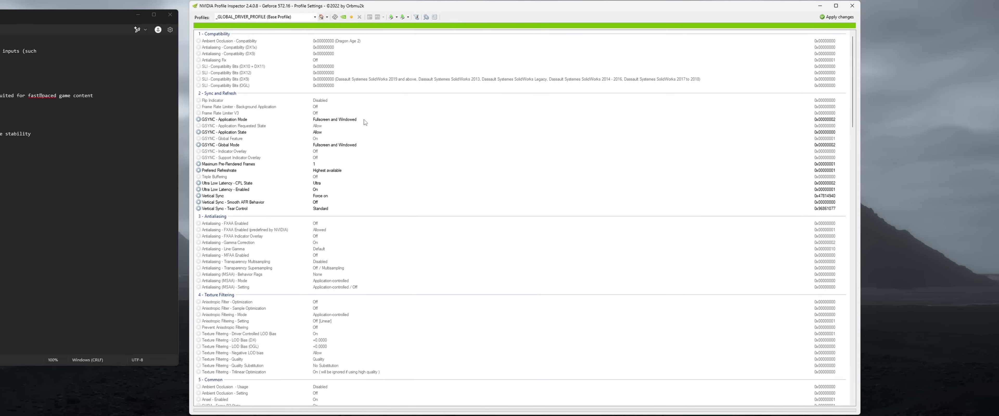
left_click(315, 17)
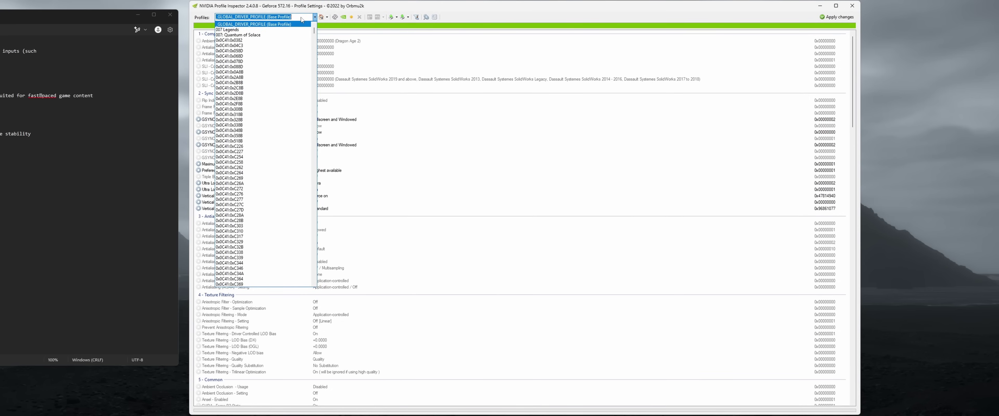
left_click(272, 23)
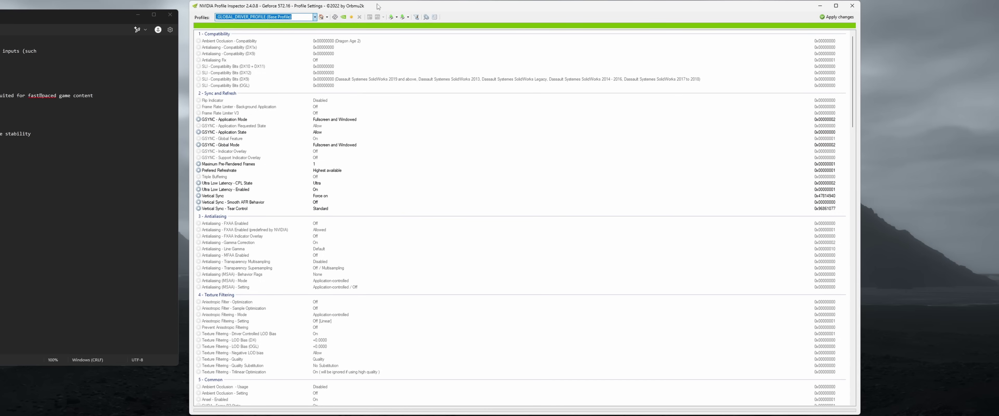
left_click(352, 17)
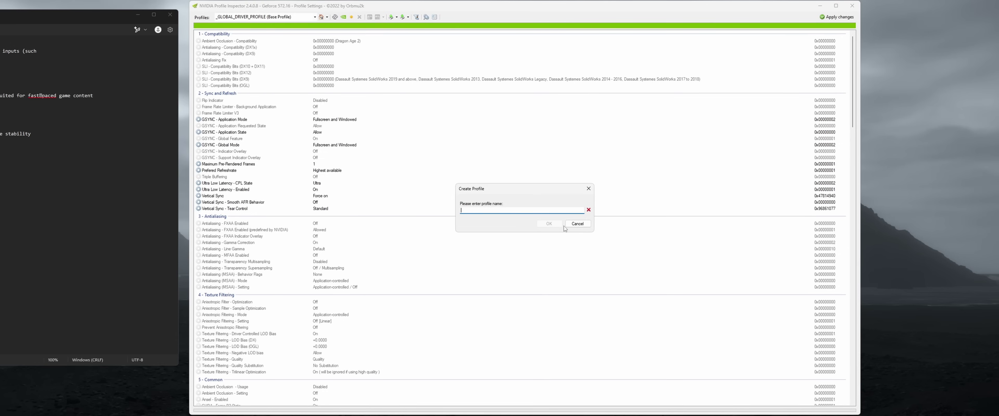
left_click(576, 224)
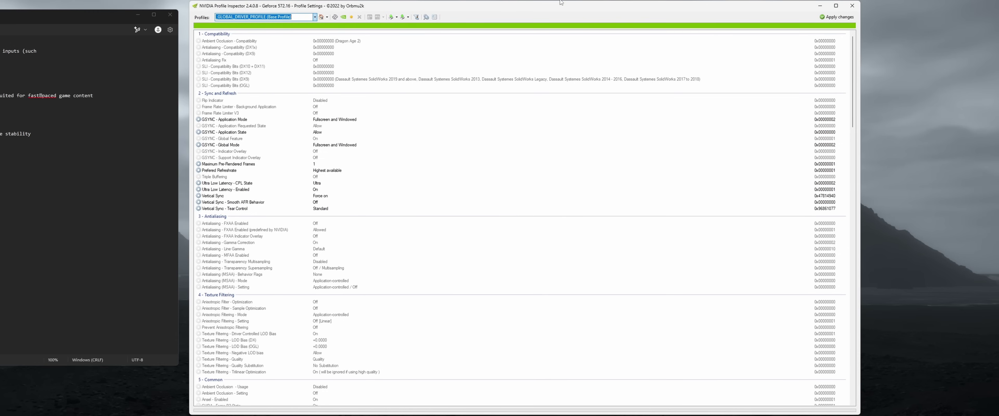
Step: Select the DLSS 3.1.11+ Forced preset letter setting under Common for editing
left_click_drag(383, 8, 383, 5)
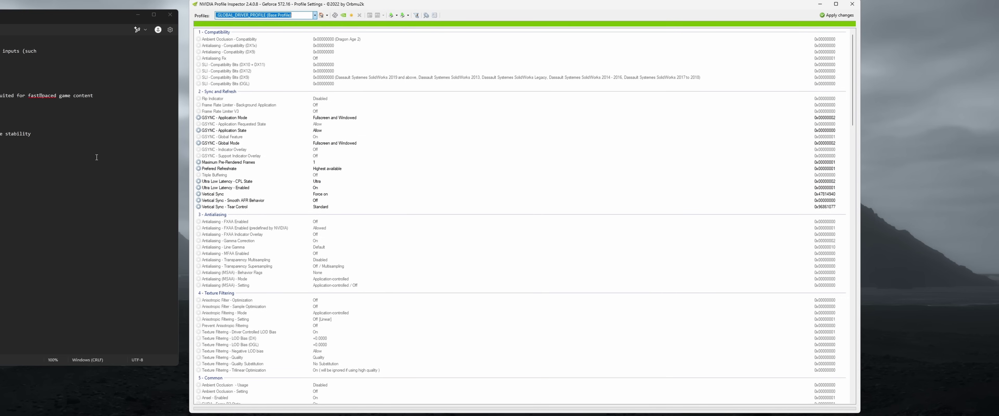
left_click(854, 69)
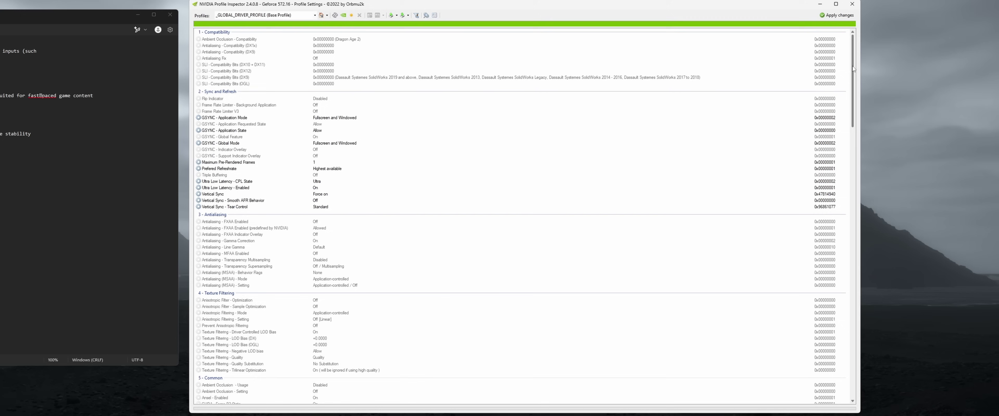
left_click(255, 390)
scroll(262, 100, "down", 11)
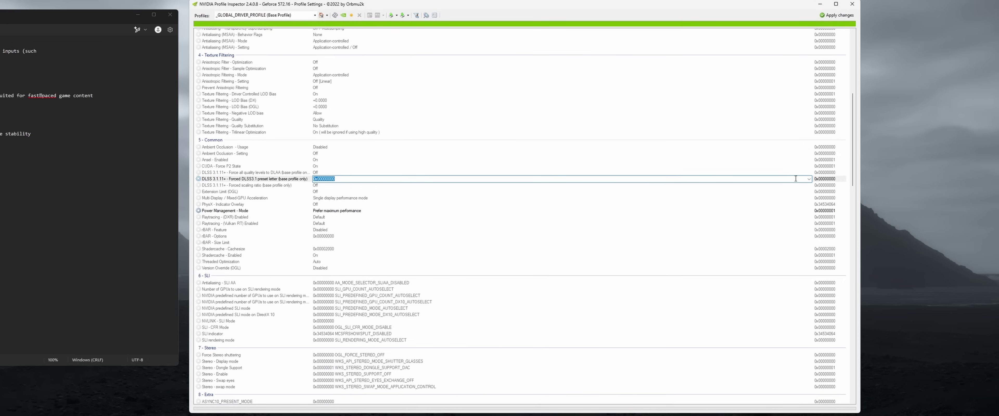
Step: Set the Forced DLSS3.1 preset letter to 0x0000000B and apply it to the global profile
left_click(809, 179)
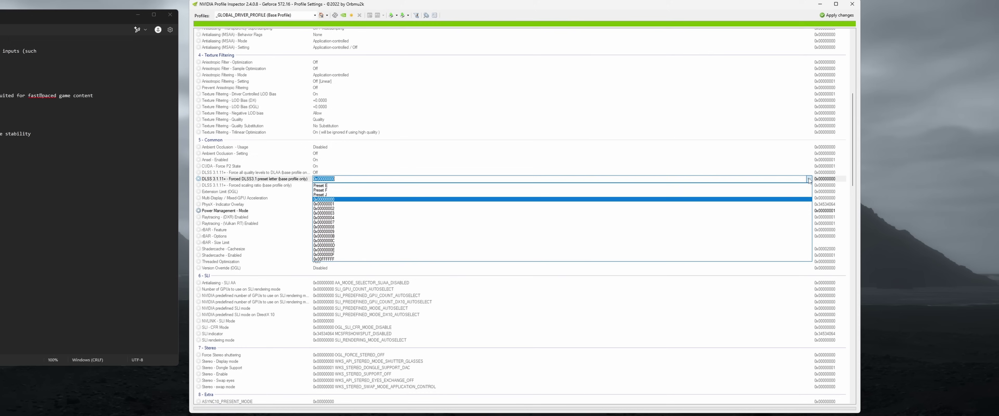
left_click(368, 236)
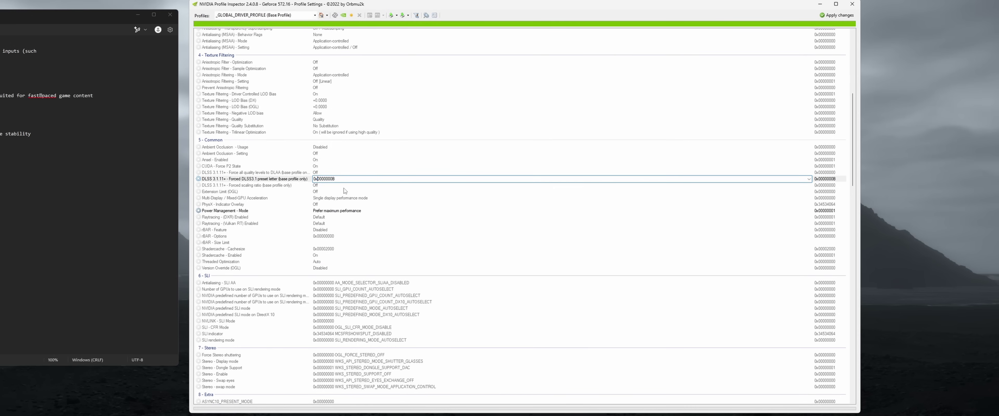
left_click_drag(318, 179, 332, 178)
left_click(351, 179)
left_click(838, 15)
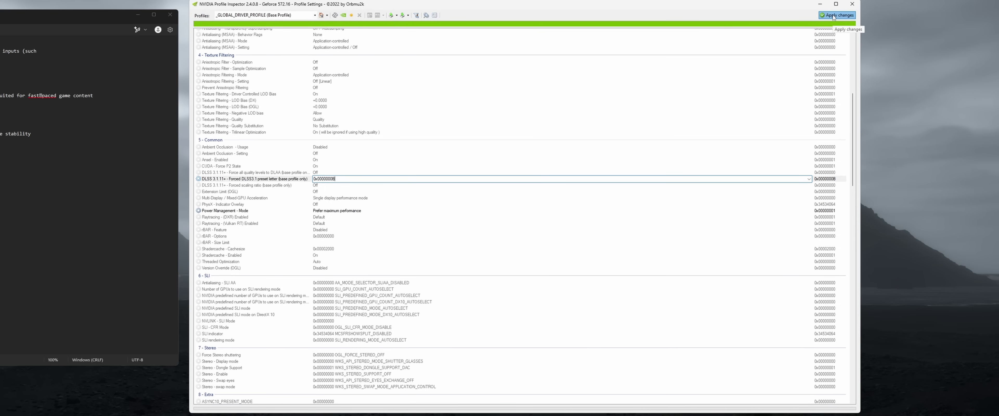
left_click_drag(853, 68, 860, 185)
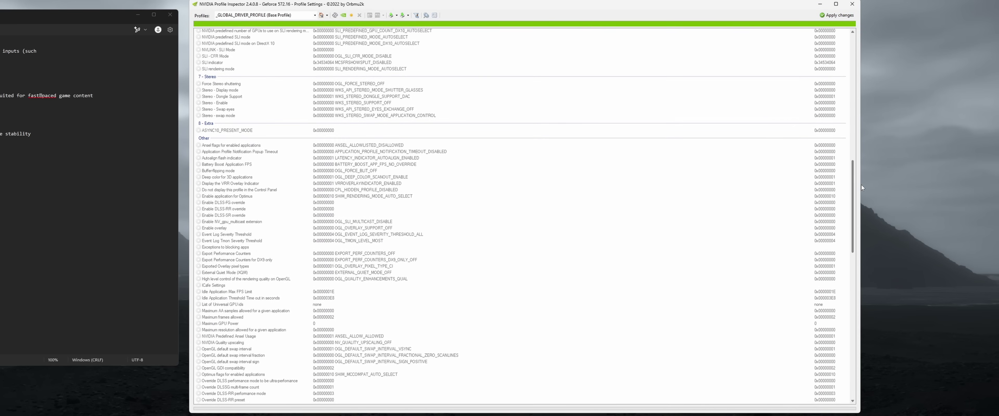
Step: Set Enable DLSS-SR override to 0x00000001
scroll(328, 175, "down", 5)
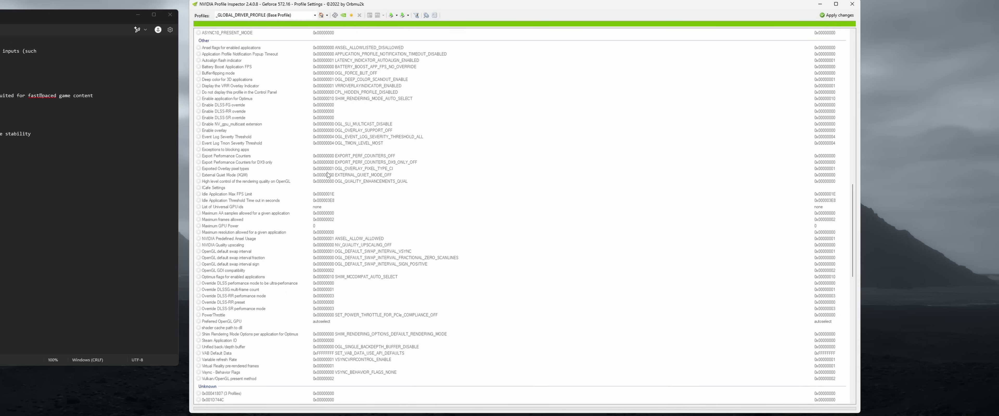
left_click(311, 118)
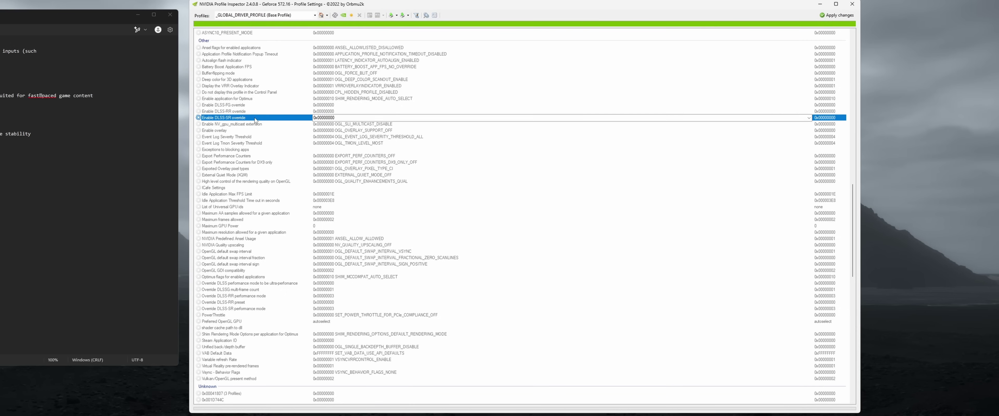
left_click(812, 118)
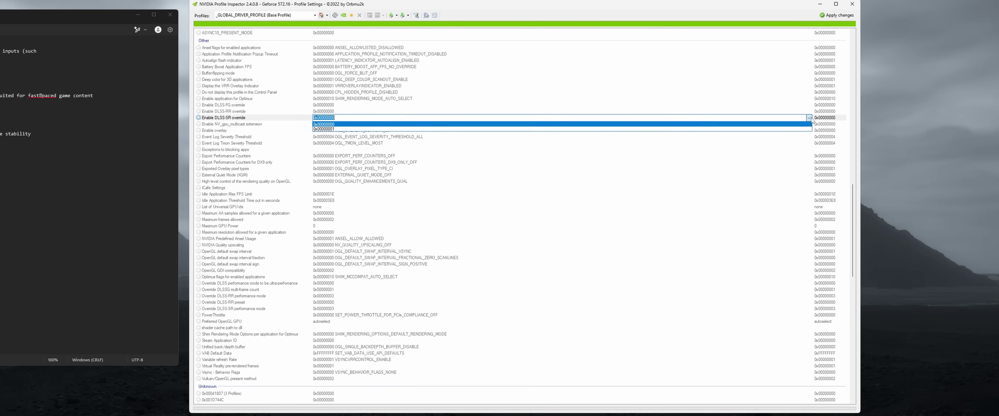
left_click(794, 129)
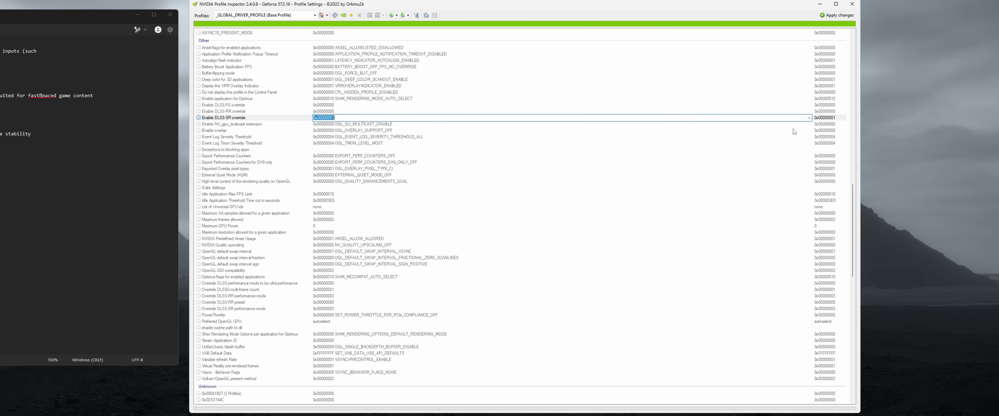
Step: Set Override DLSS-RR preset to 0x00FFFFFF and apply the changes to the global profile
scroll(374, 117, "up", 15)
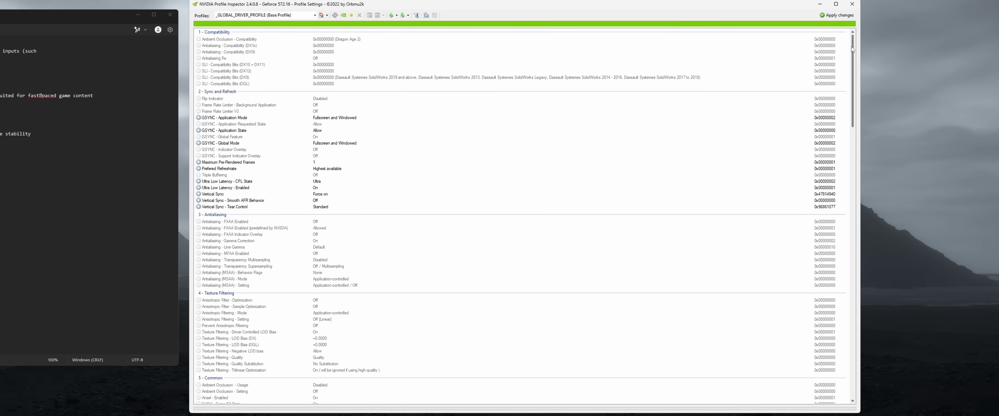
left_click_drag(853, 52, 867, 172)
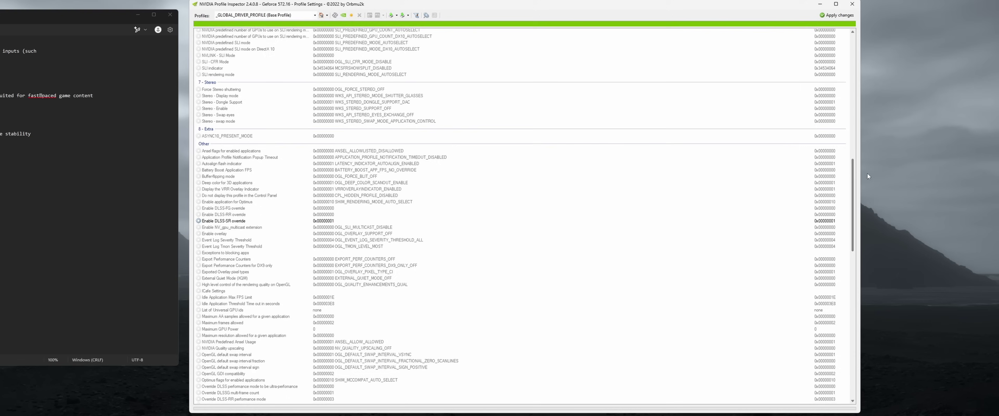
left_click_drag(868, 173, 871, 203)
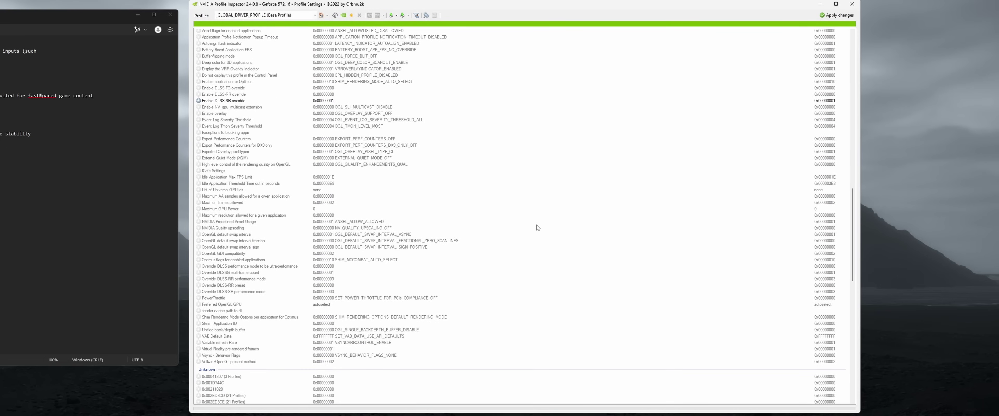
left_click(809, 286)
left_click(809, 286)
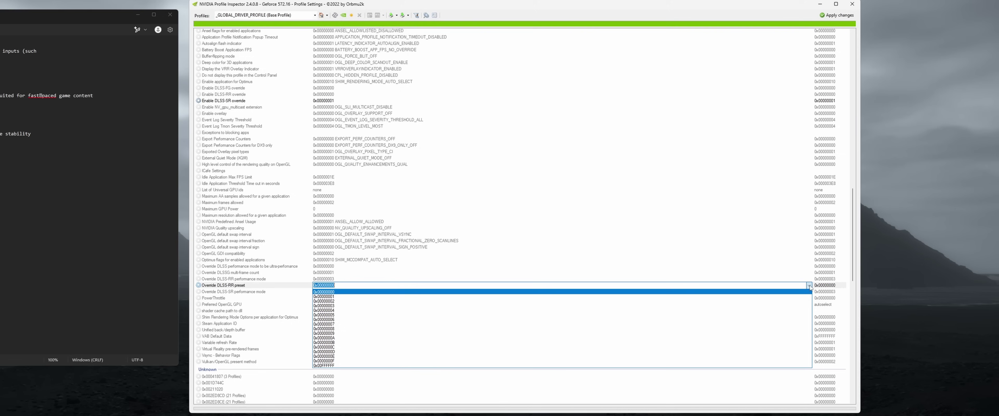
left_click(489, 366)
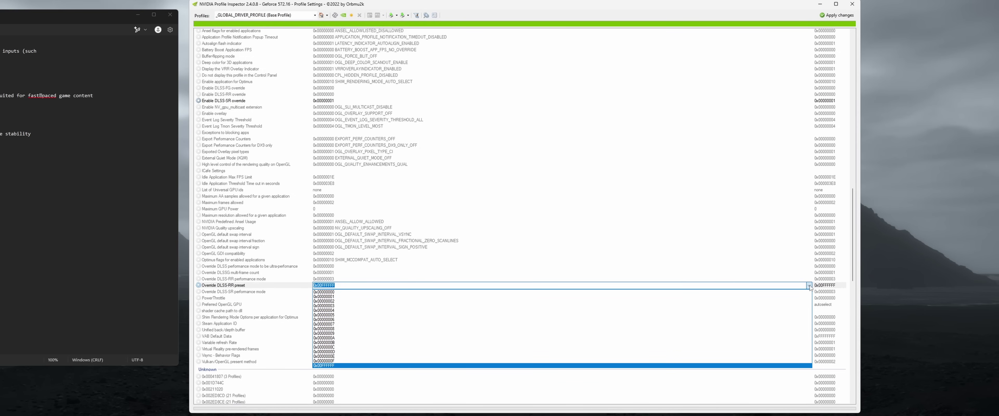
left_click(810, 286)
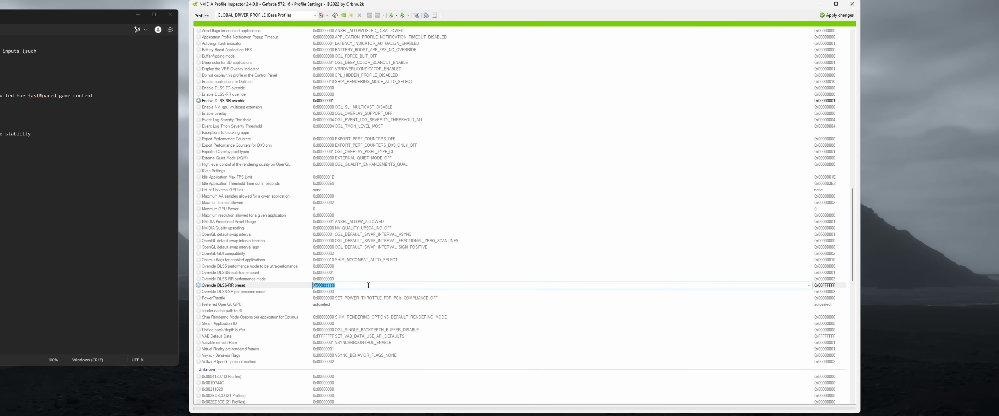
left_click(837, 15)
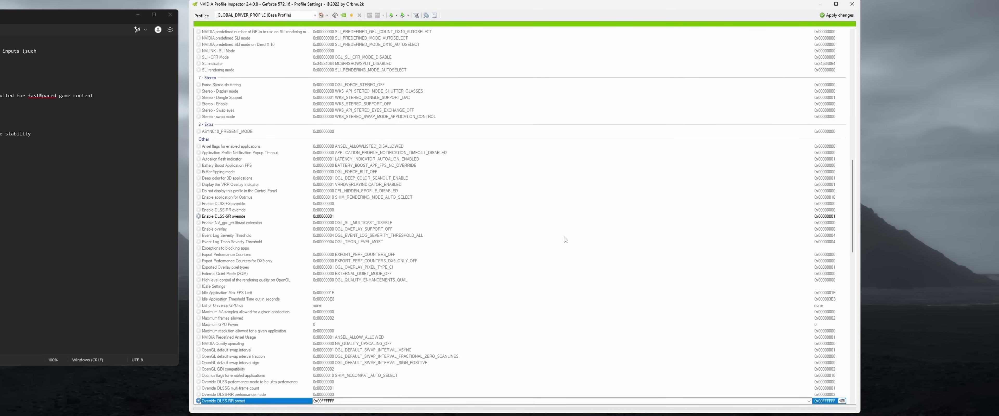
Step: Switch to DLSS Swapper and view its Library to confirm v310.1 is downloaded
left_click_drag(853, 189, 855, 133)
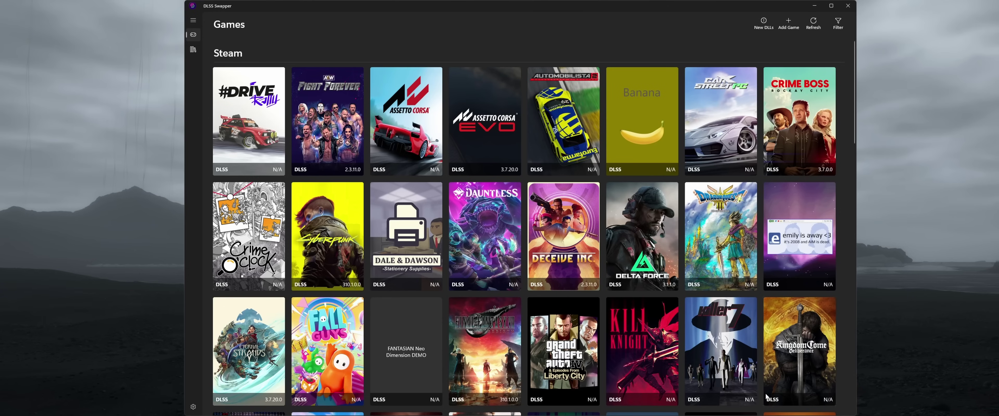
scroll(714, 414, "down", 3)
left_click(193, 49)
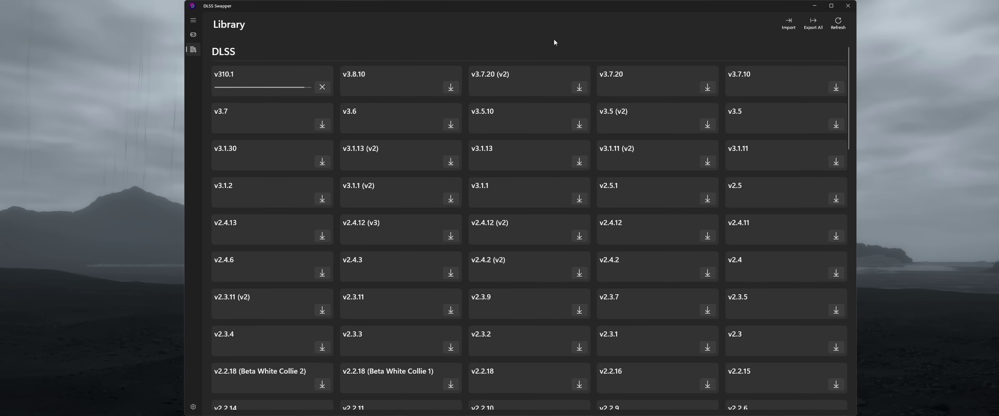
Step: Swap FINAL FANTASY VII REBIRTH's DLSS to version v310.1 from the Games list
left_click(193, 35)
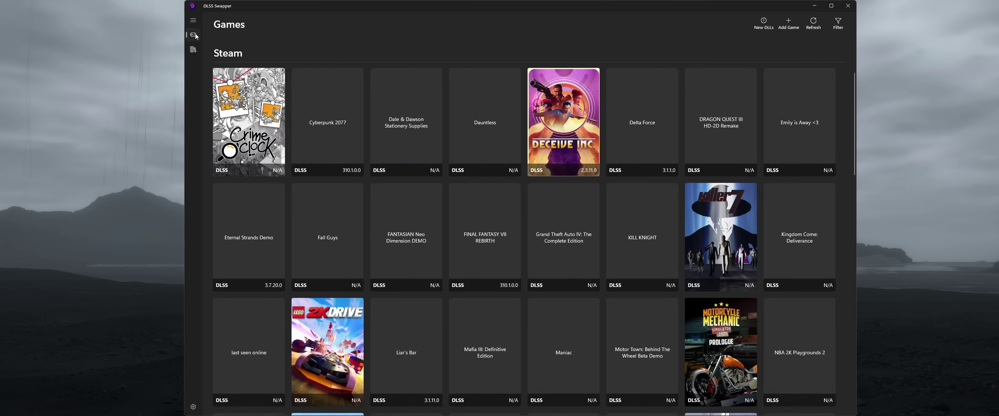
left_click(494, 253)
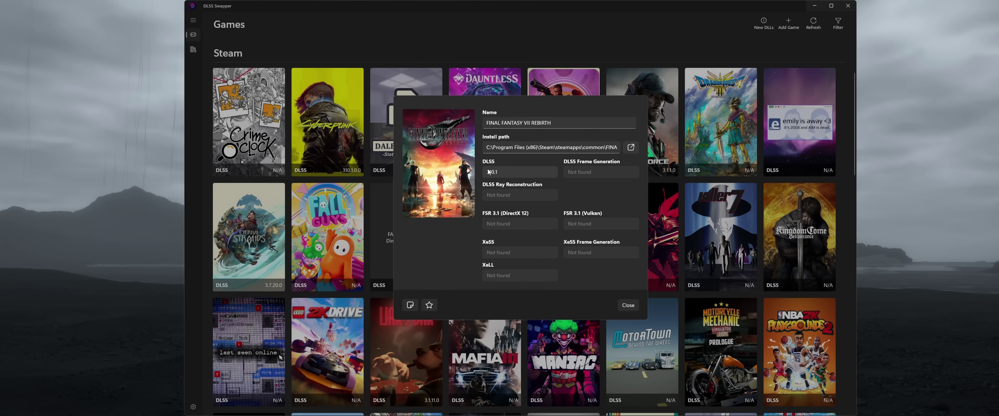
left_click(502, 172)
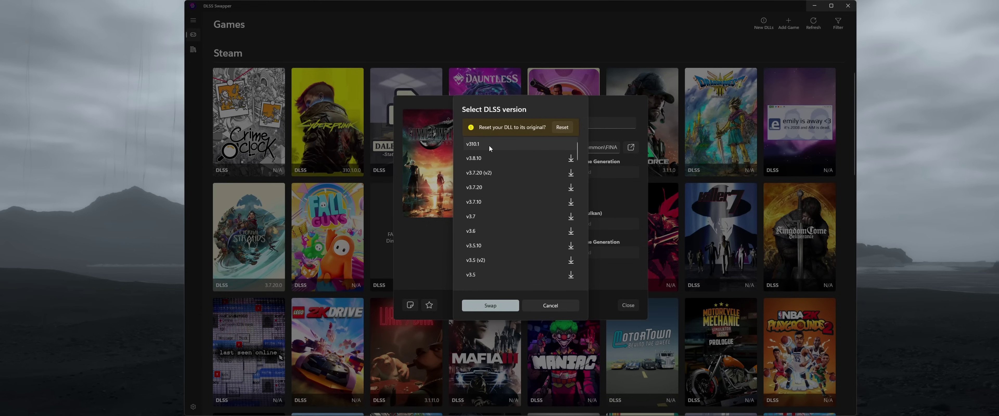
left_click(497, 309)
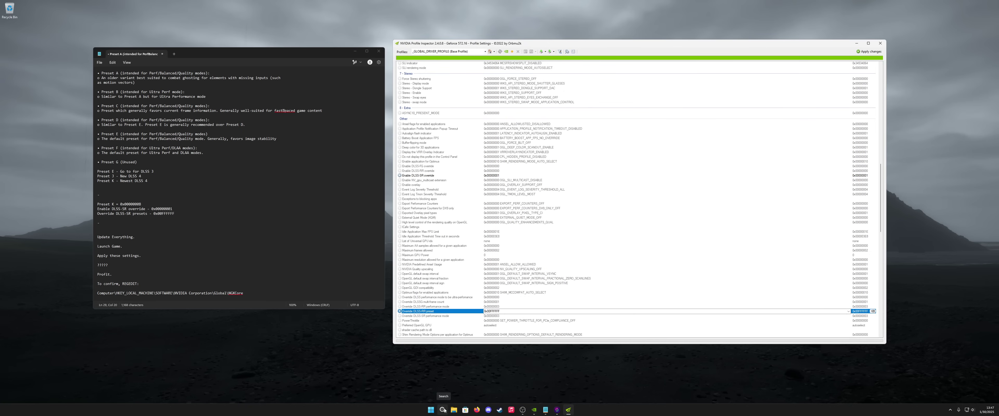
Step: Launch Registry Editor as administrator from a 'reged' Start search and widen its window
left_click(441, 410)
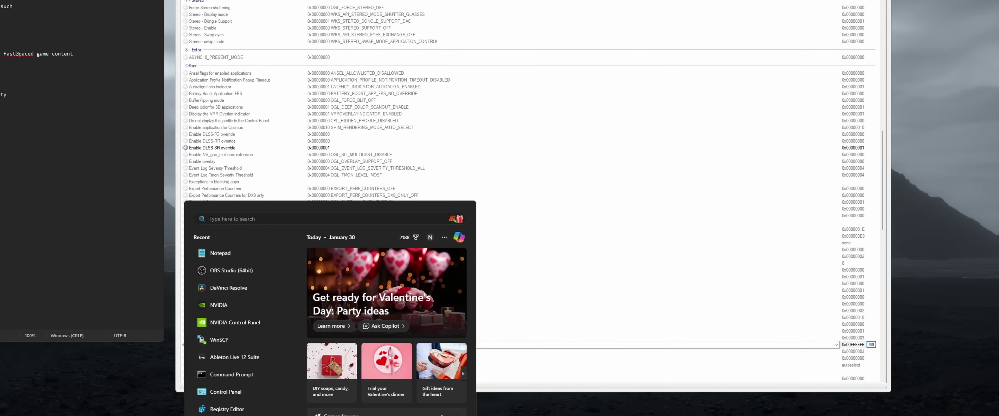
type("reged")
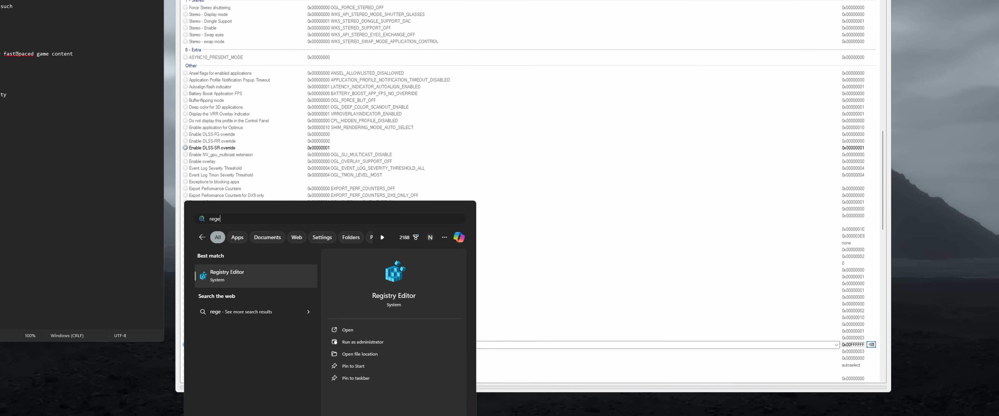
right_click(233, 273)
left_click(247, 283)
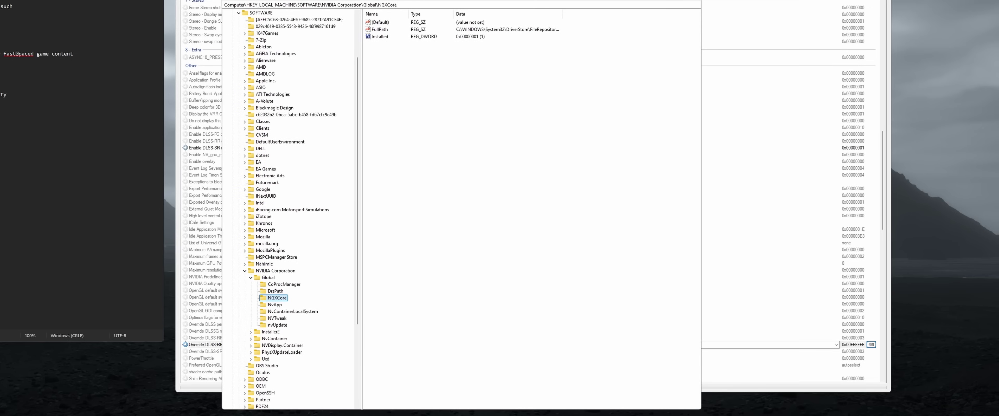
left_click_drag(702, 131, 741, 131)
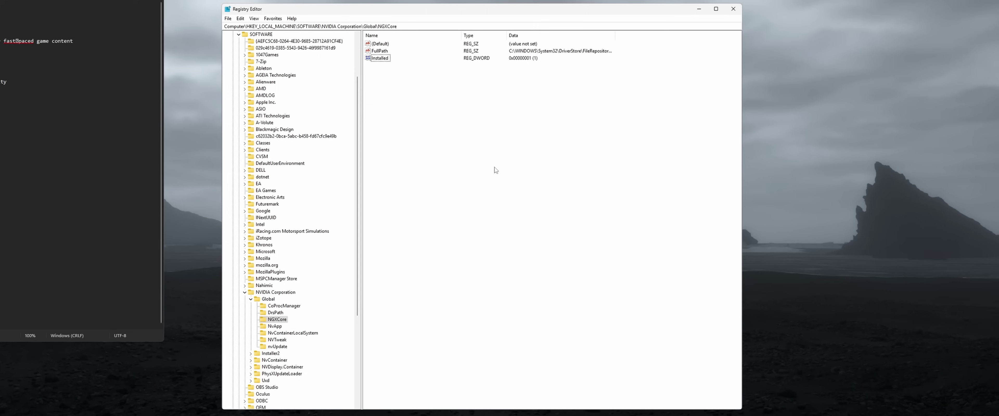
Step: Create a new DWORD (32-bit) value named ShowDlssIndicator under NGXCore
right_click(429, 173)
mouse_move(446, 175)
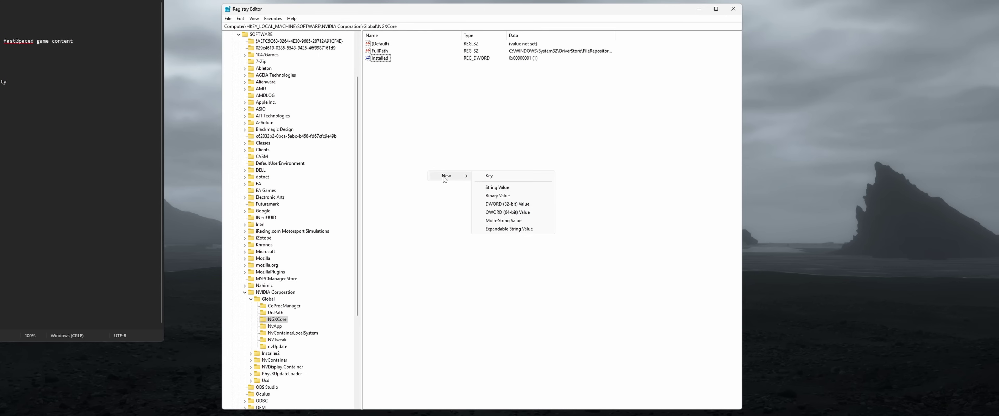
left_click(535, 206)
type("Show")
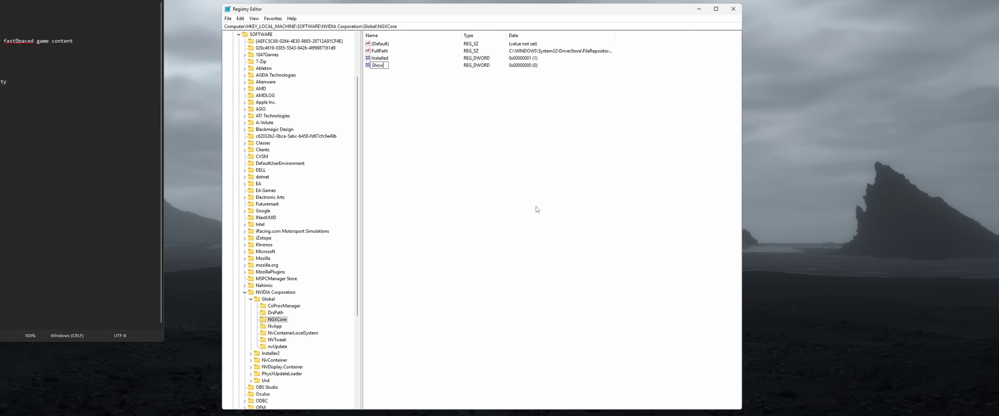
type("DlssIndicator")
key("Return")
Step: Set ShowDlssIndicator's data to 1024 in decimal
right_click(393, 66)
left_click(428, 76)
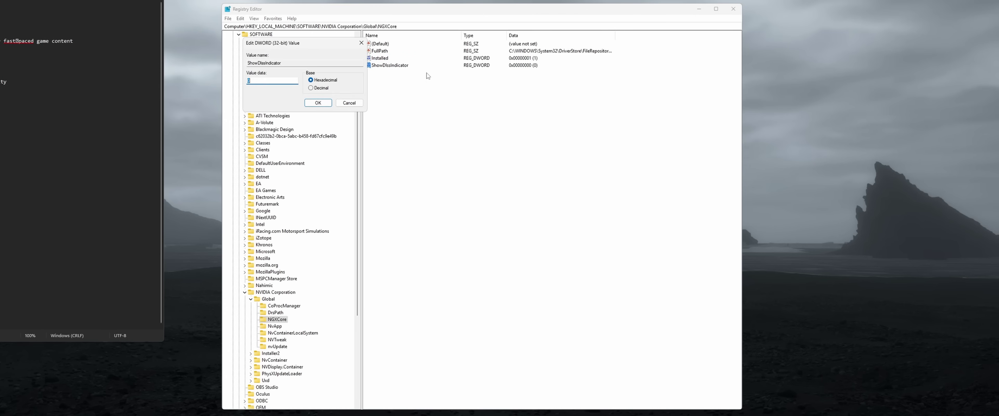
left_click(321, 88)
left_click(278, 80)
type("1024")
left_click(309, 104)
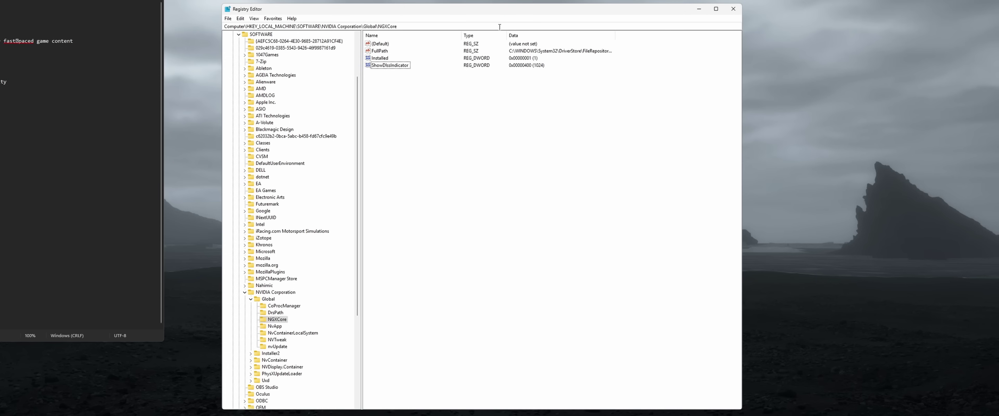
Step: Select the ShowDlssIndicator value and choose an option from its context menu
left_click(390, 66)
right_click(392, 66)
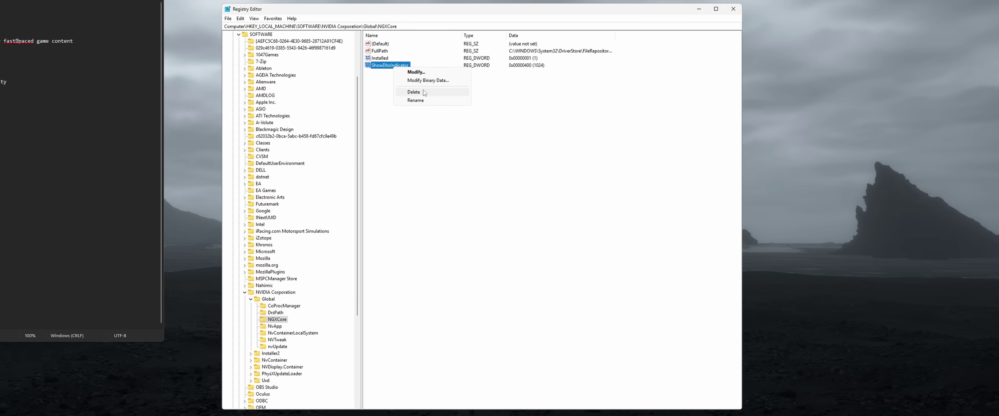
left_click(436, 104)
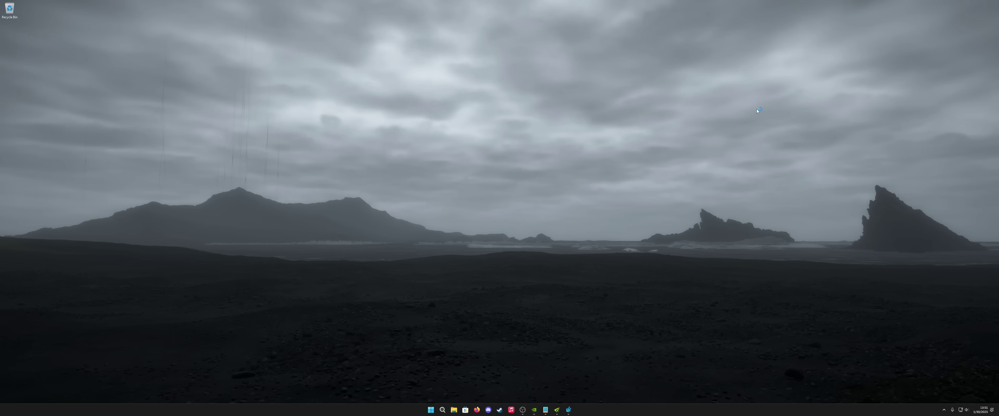